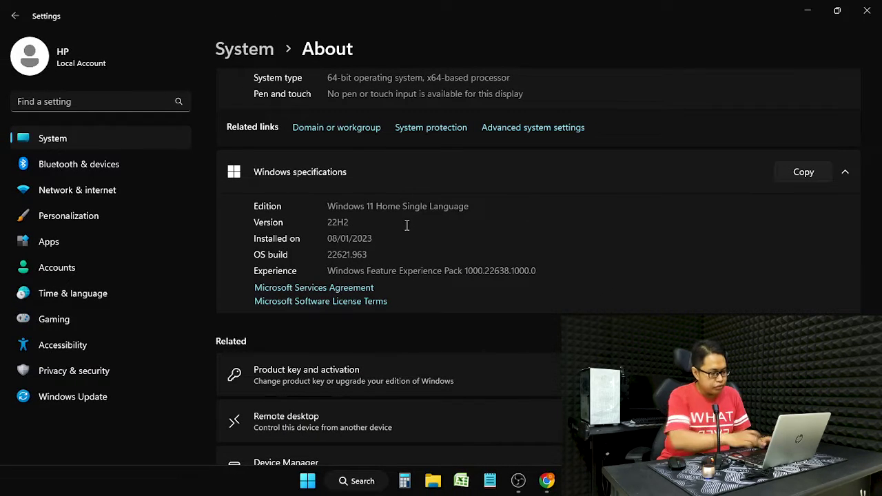
{"action": "key", "text": "super+r"}
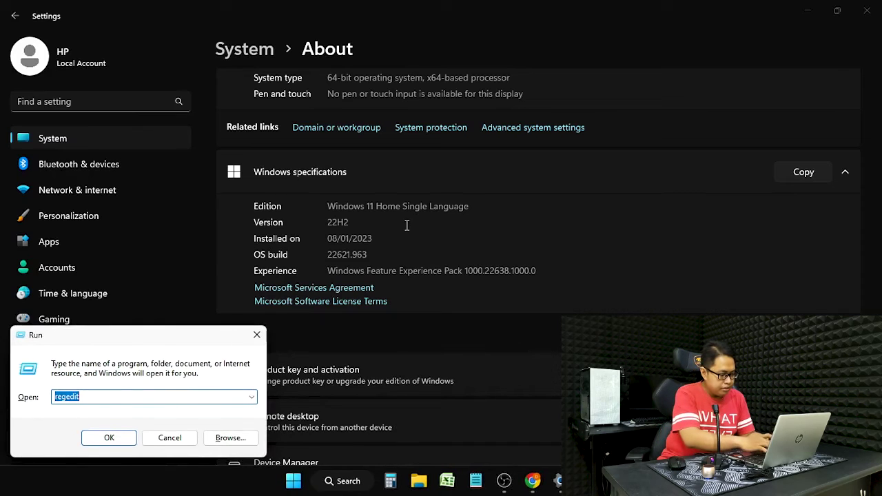
{"action": "type", "text": "gpedit.msc"}
{"action": "key", "text": "Return"}
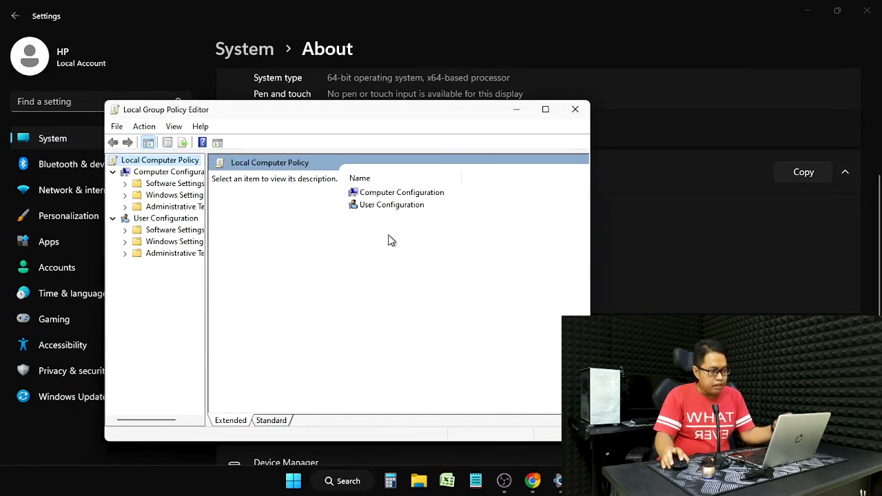
{"action": "left_click", "coordinate": [168, 206]}
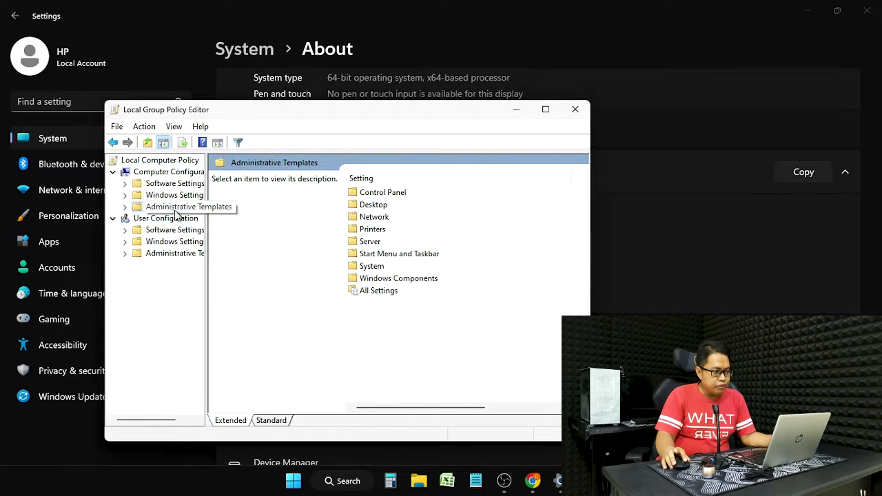
{"action": "double_click", "coordinate": [372, 229]}
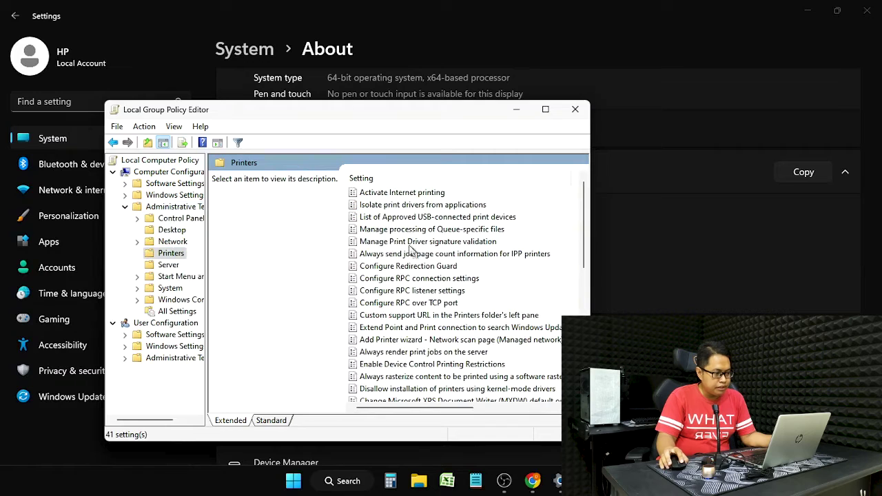
{"action": "left_click", "coordinate": [413, 279]}
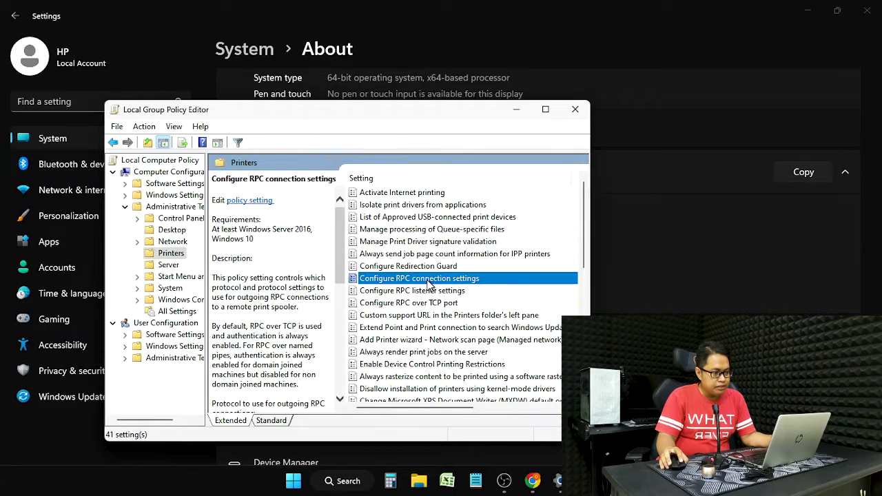
{"action": "double_click", "coordinate": [429, 284]}
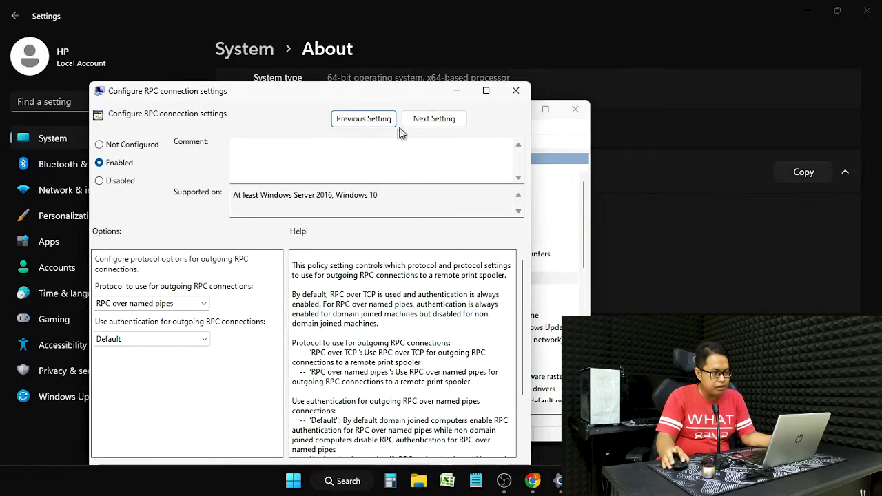
{"action": "left_click", "coordinate": [515, 90]}
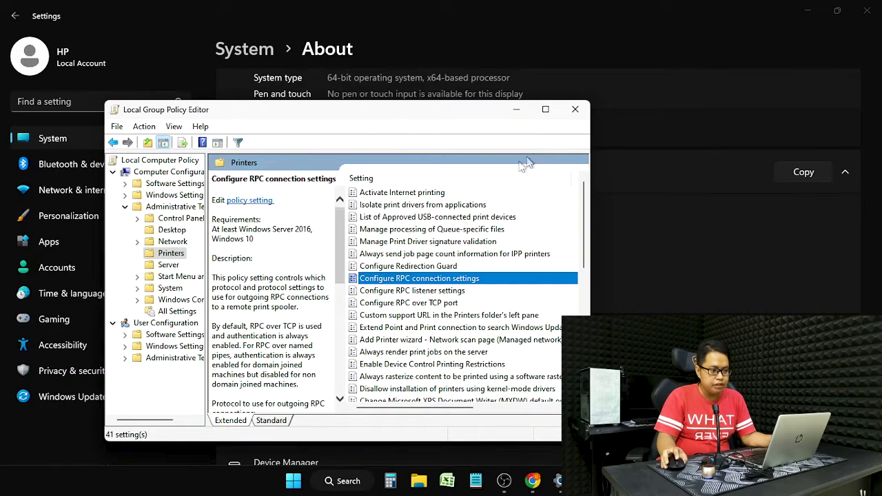
{"action": "left_click", "coordinate": [575, 111]}
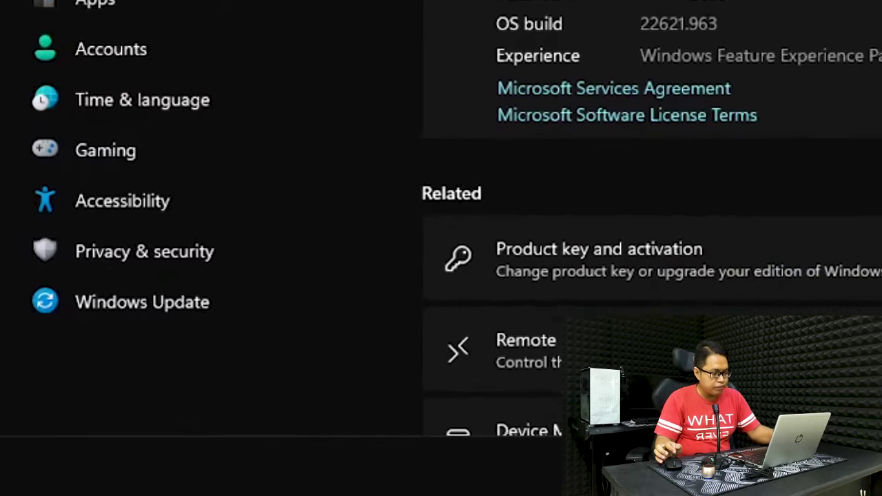
Launch Registry Editor by running regedit from the Run box
{"action": "key", "text": "super+r"}
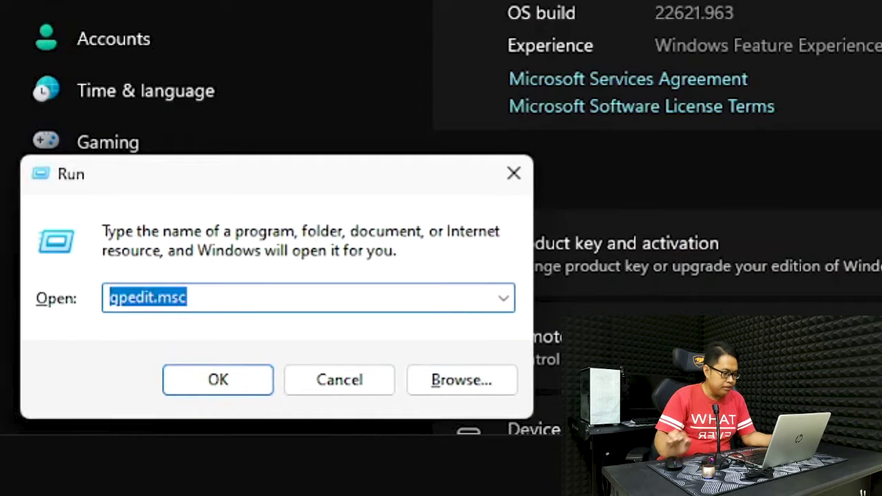
{"action": "type", "text": "regedit"}
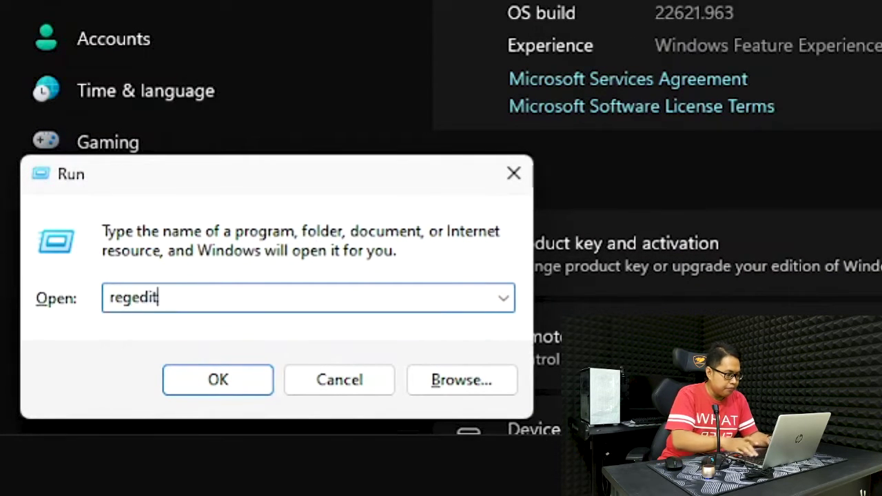
{"action": "key", "text": "Return"}
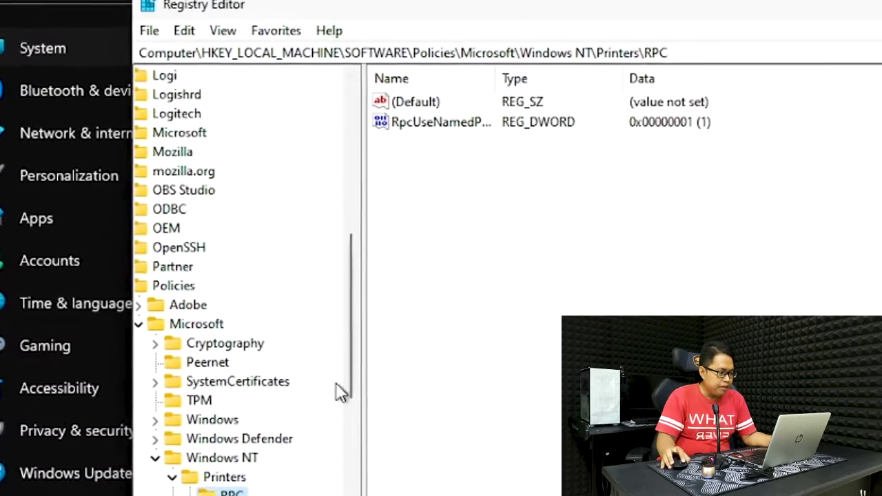
Scroll the key tree to HKLM\SOFTWARE\Policies\Microsoft\Windows NT and bring up that key's actions
{"action": "scroll", "coordinate": [241, 424], "scroll_direction": "up", "scroll_amount": 8}
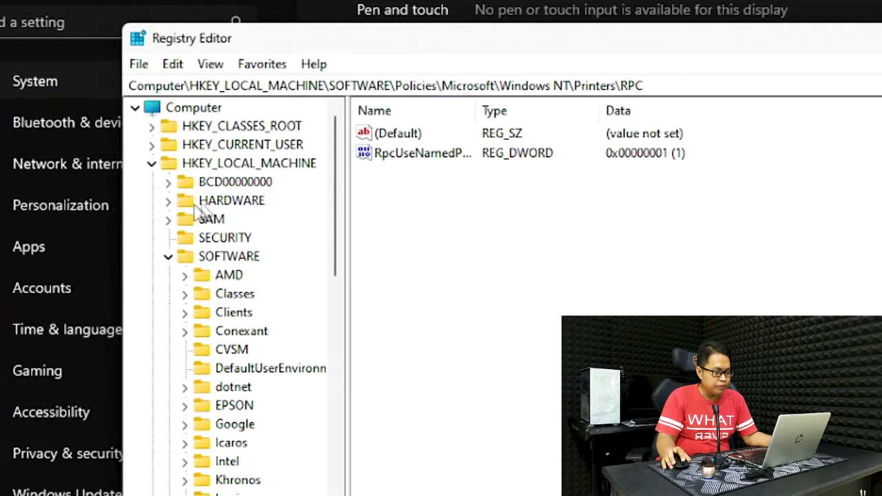
{"action": "scroll", "coordinate": [241, 211], "scroll_direction": "down", "scroll_amount": 2}
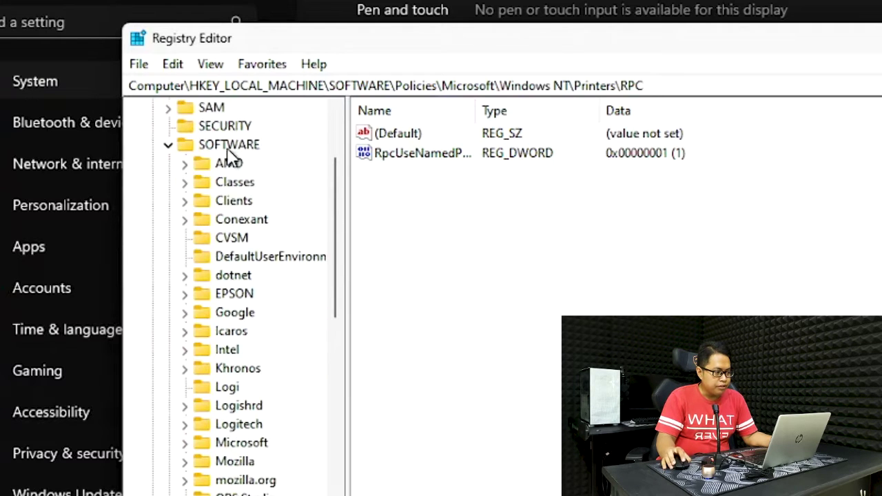
{"action": "scroll", "coordinate": [251, 197], "scroll_direction": "down", "scroll_amount": 7}
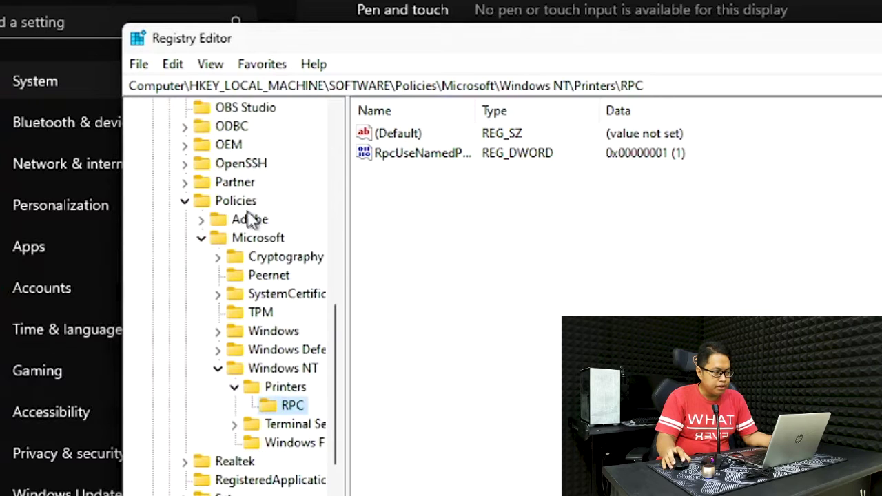
{"action": "scroll", "coordinate": [256, 242], "scroll_direction": "down", "scroll_amount": 2}
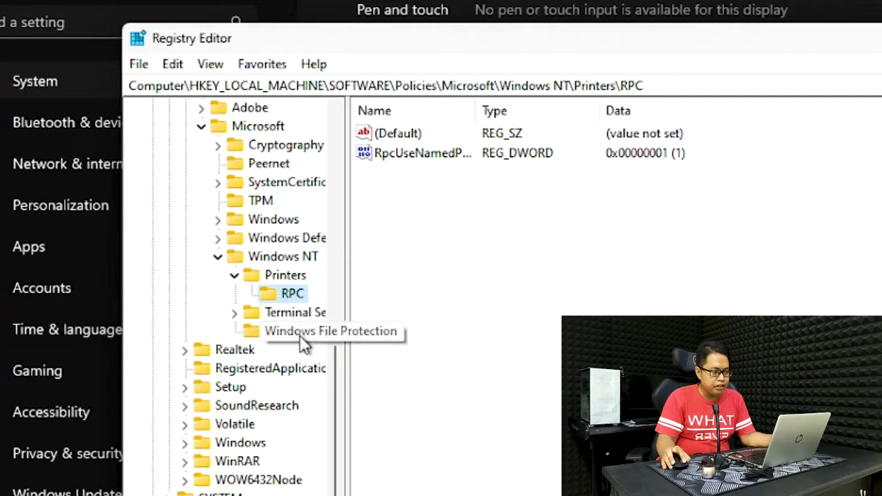
{"action": "right_click", "coordinate": [270, 266]}
{"action": "mouse_move", "coordinate": [374, 296]}
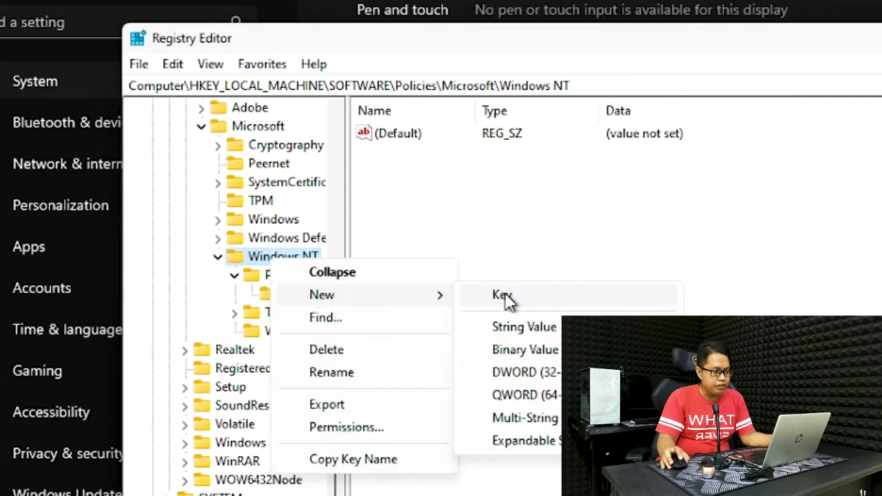
{"action": "left_click", "coordinate": [276, 243]}
{"action": "left_click", "coordinate": [294, 278]}
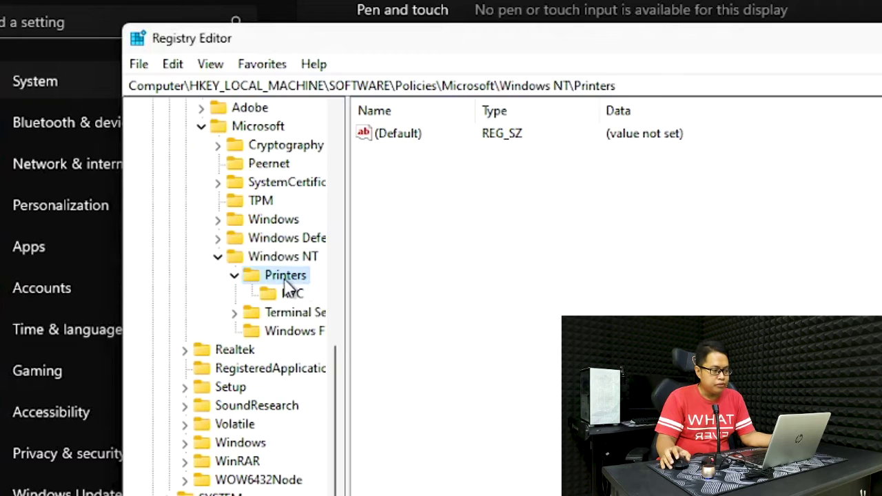
{"action": "right_click", "coordinate": [282, 281]}
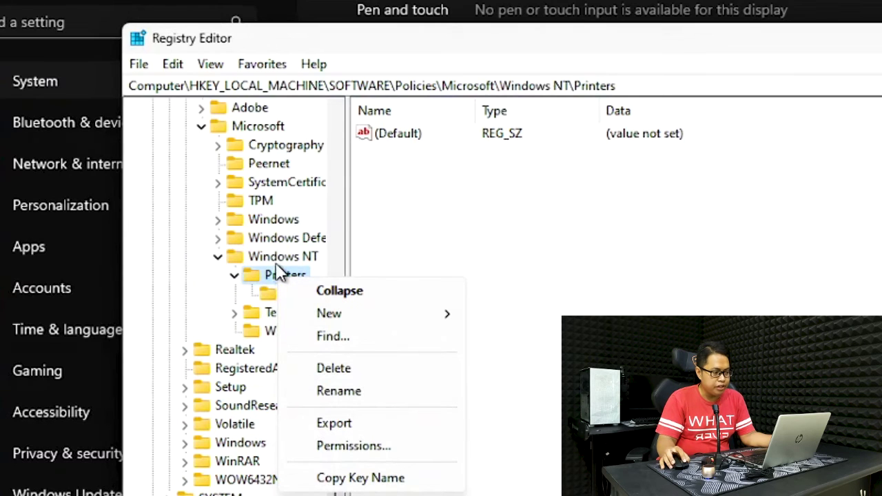
{"action": "left_click", "coordinate": [282, 283]}
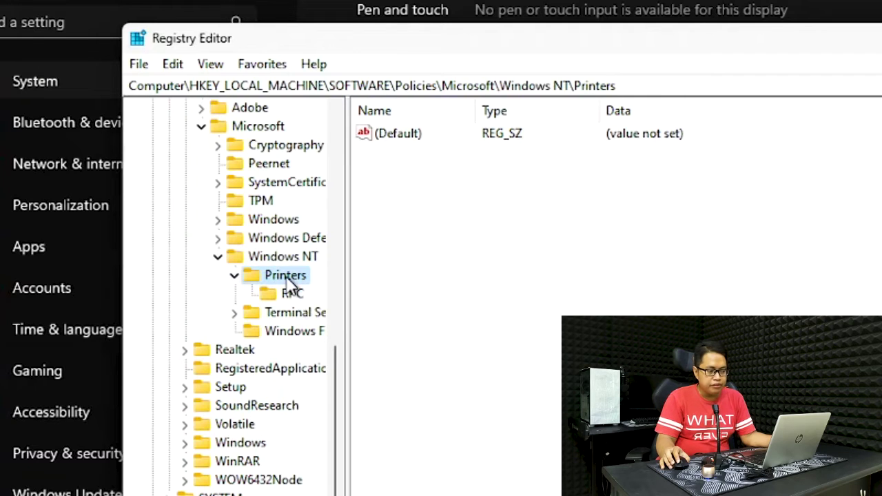
{"action": "right_click", "coordinate": [286, 279]}
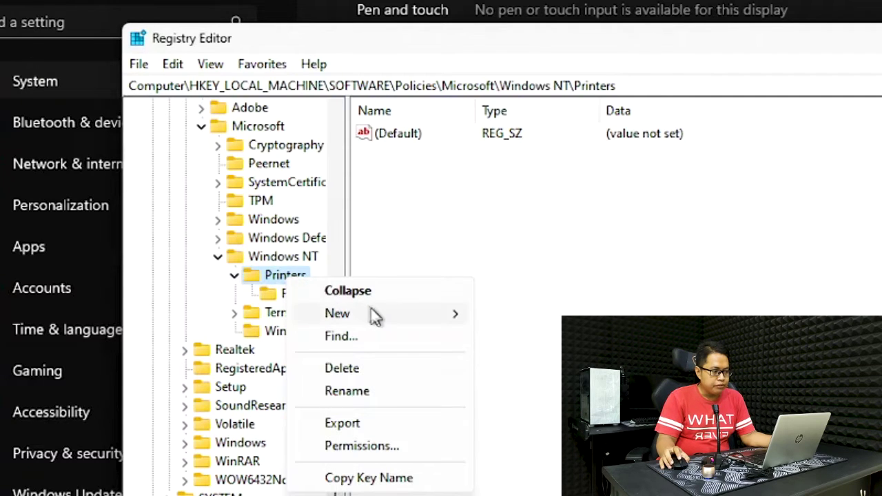
{"action": "mouse_move", "coordinate": [377, 320]}
{"action": "left_click", "coordinate": [292, 277]}
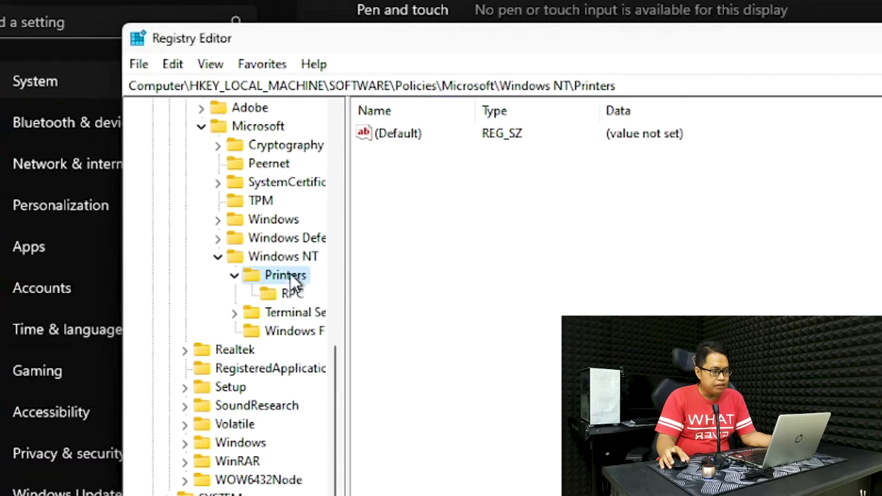
{"action": "left_click", "coordinate": [297, 298]}
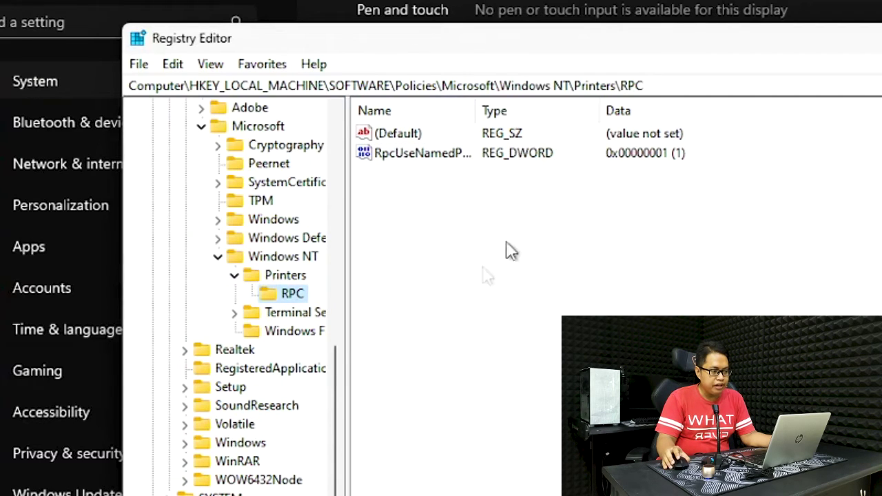
{"action": "right_click", "coordinate": [428, 215]}
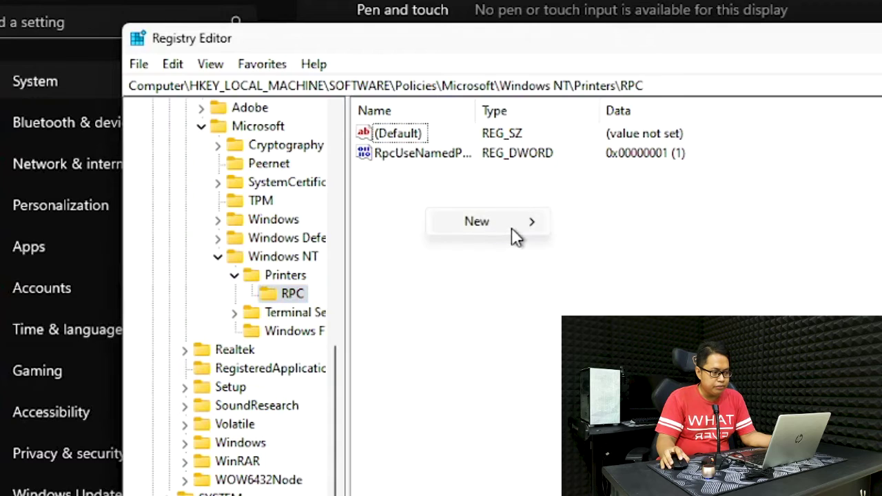
{"action": "mouse_move", "coordinate": [514, 228]}
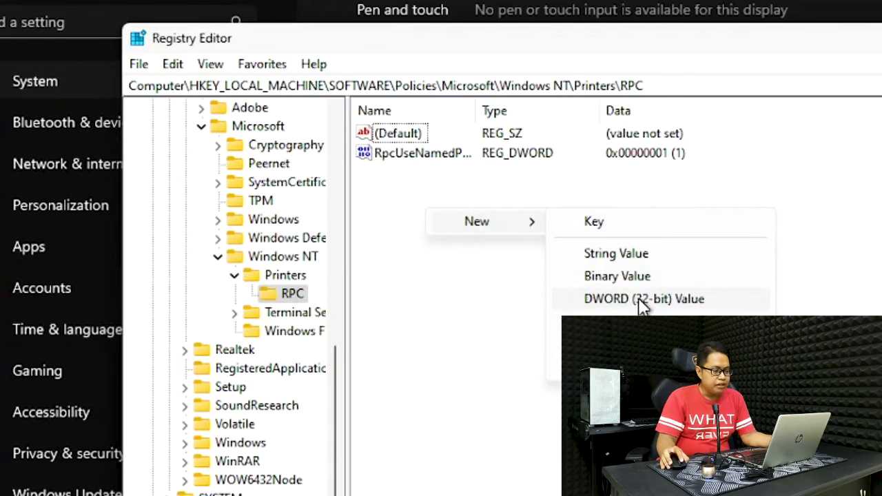
{"action": "left_click", "coordinate": [473, 185]}
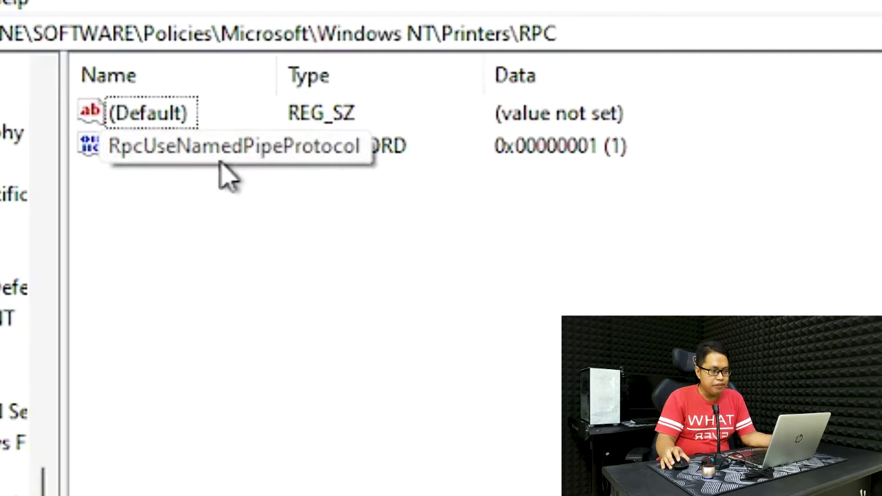
{"action": "right_click", "coordinate": [149, 155]}
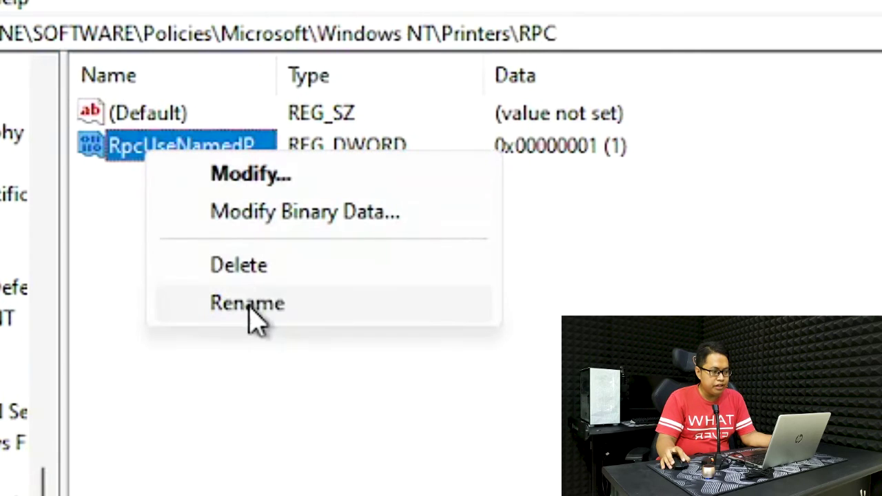
{"action": "left_click", "coordinate": [94, 258]}
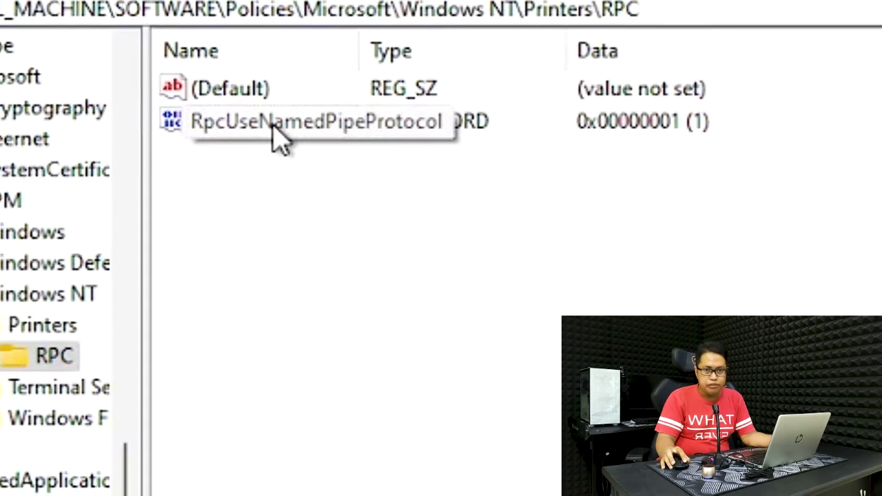
{"action": "double_click", "coordinate": [279, 138]}
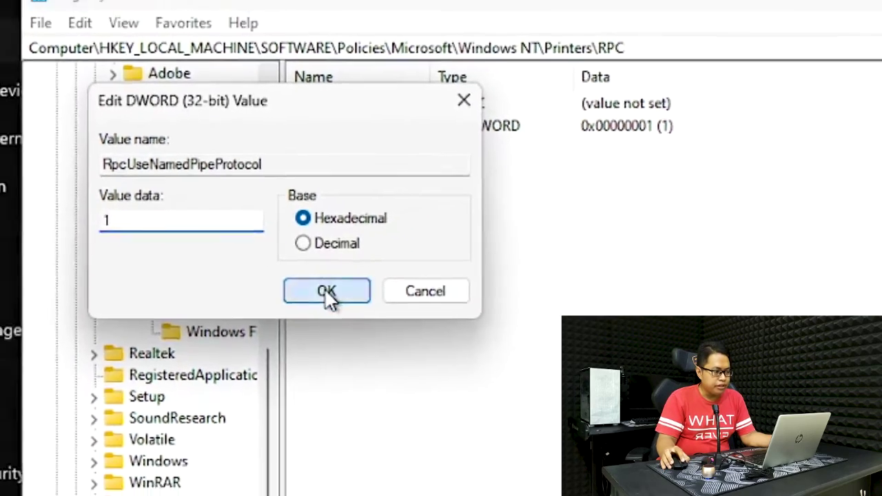
{"action": "left_click", "coordinate": [379, 308]}
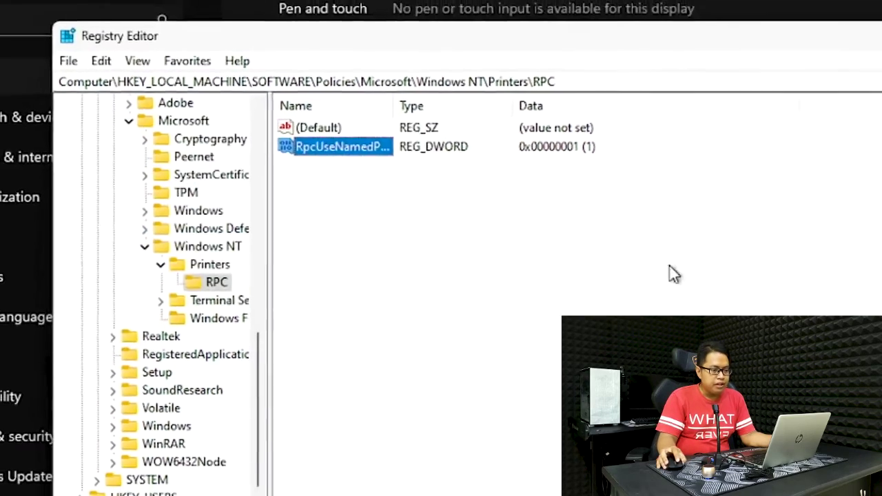